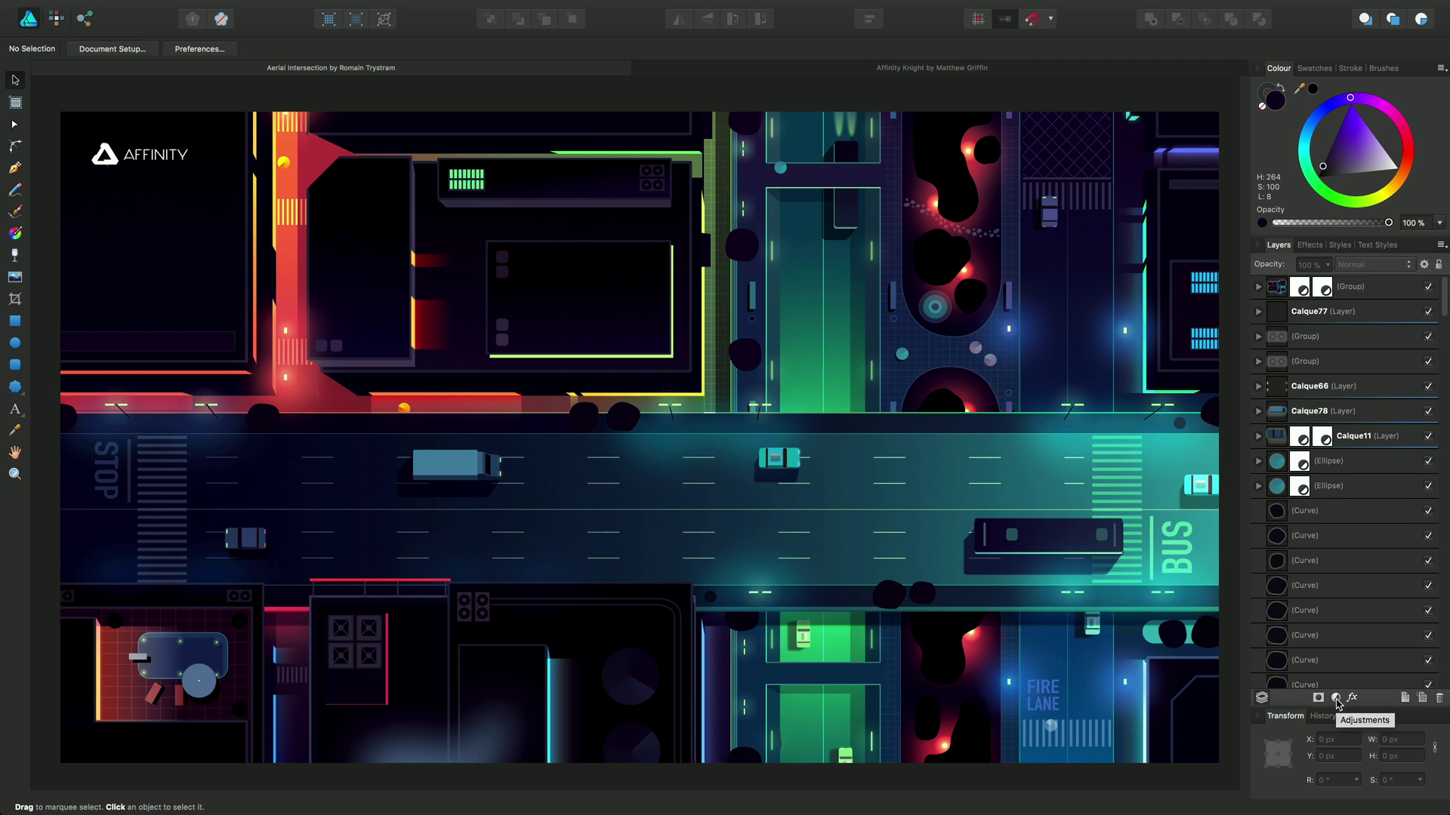
Add an HSL Shift adjustment over the city scene with hue shift 5.3° and saturation 21%.
left_click(1336, 699)
mouse_move(1371, 803)
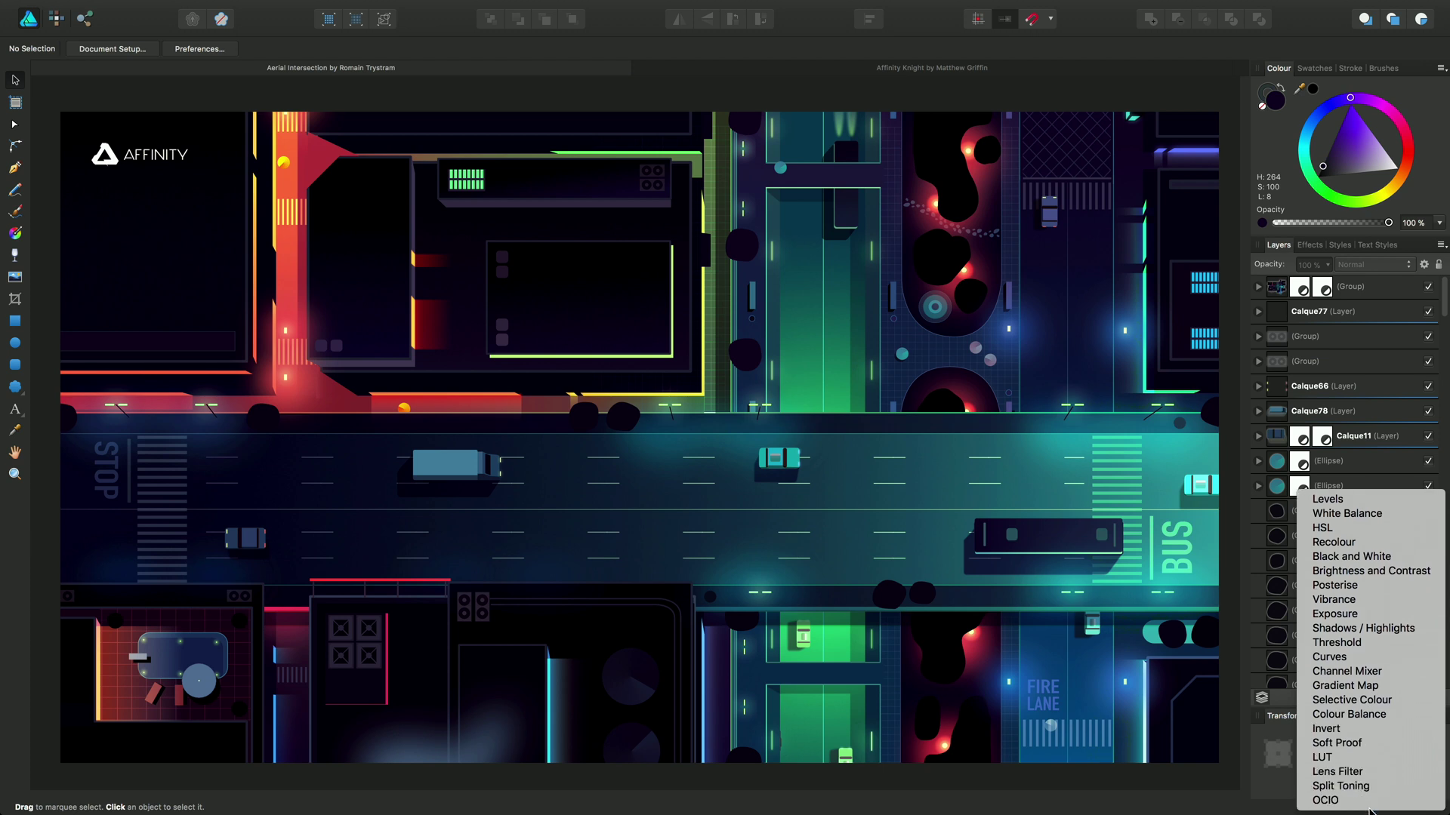
left_click(1371, 531)
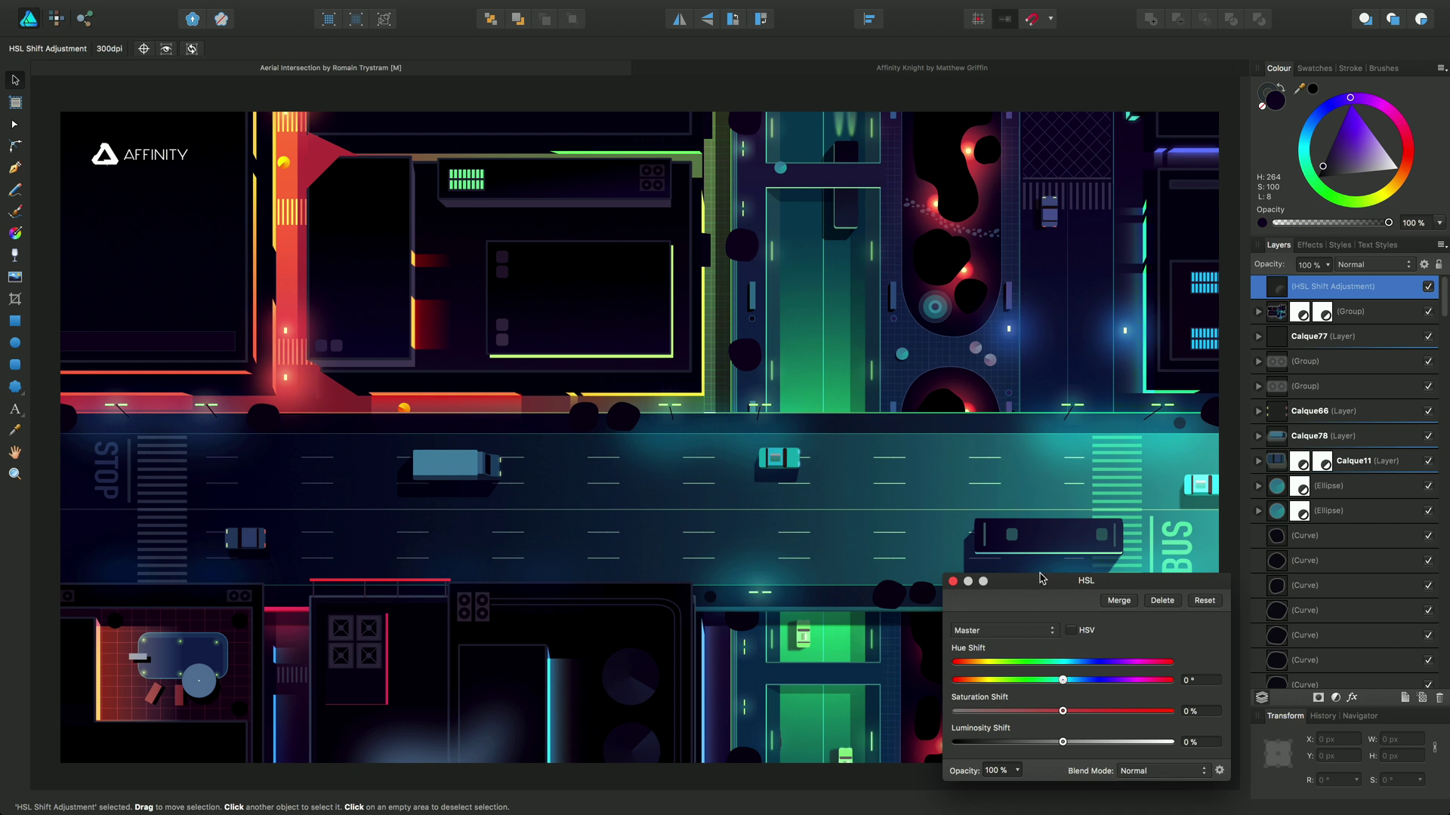
left_click_drag(1048, 581, 1014, 452)
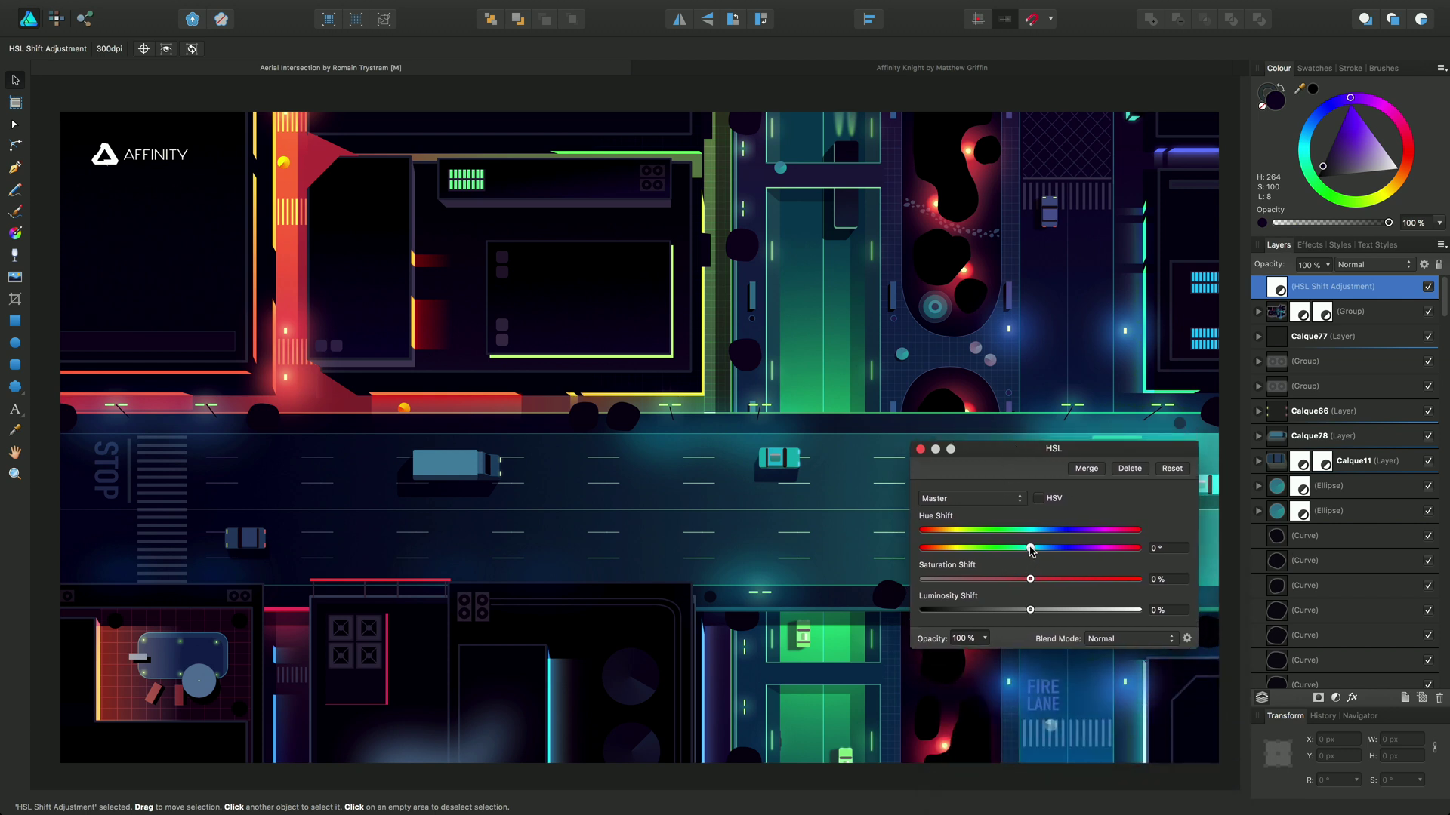
left_click_drag(1030, 552, 1055, 591)
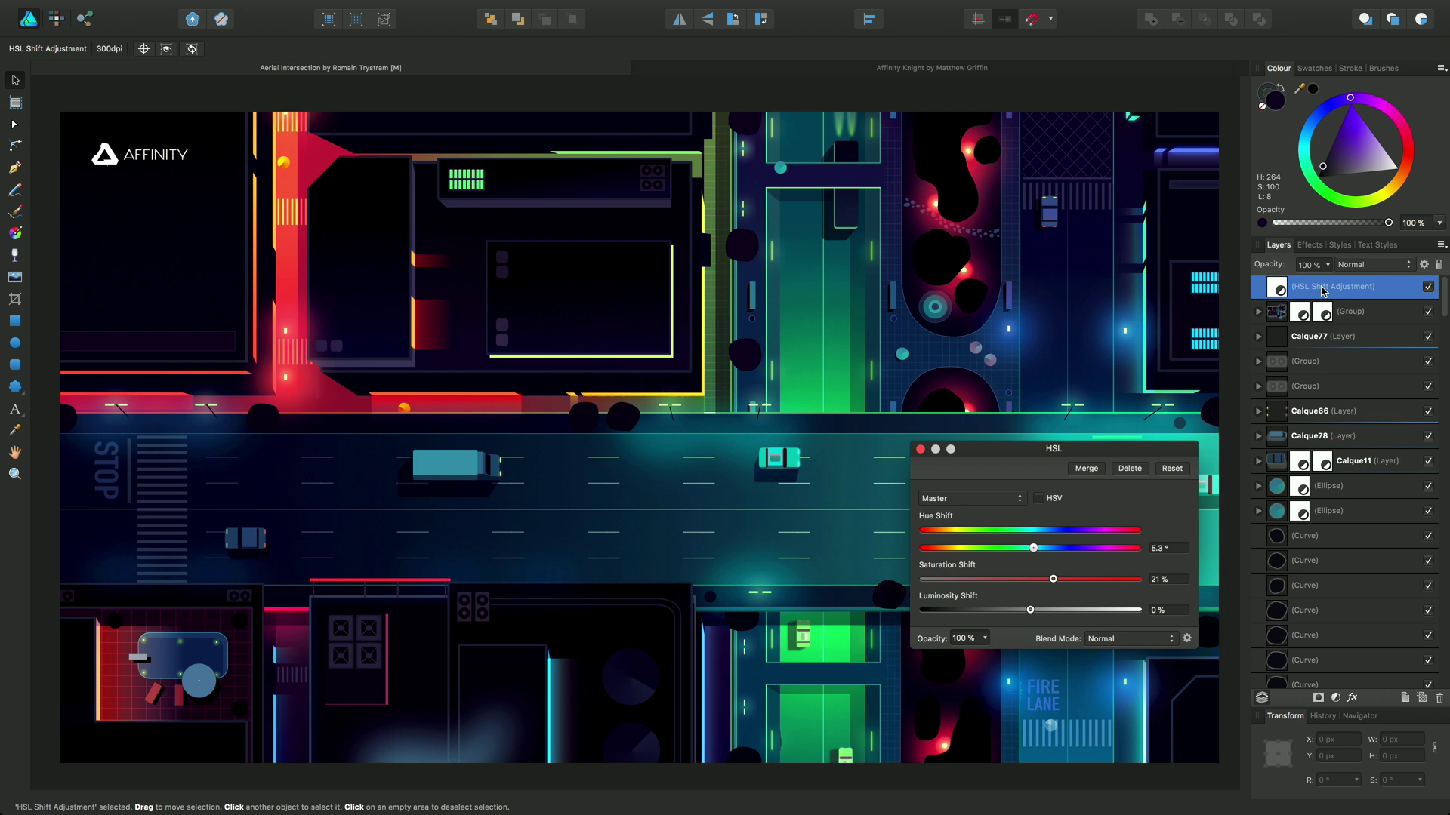
Compare the scene with and without the HSL adjustment, then browse the Ellipse and Curve layers.
left_click(1428, 288)
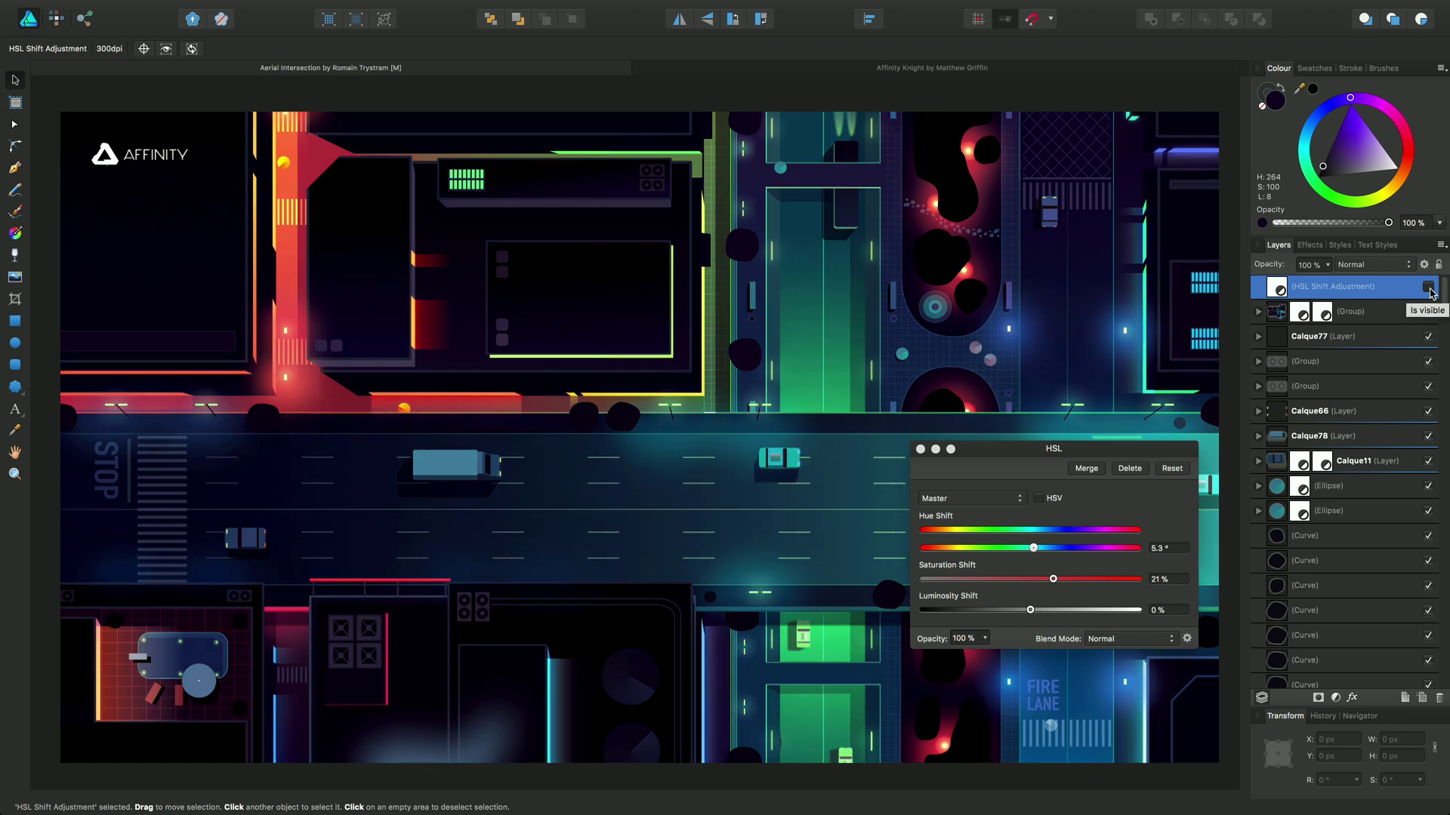
left_click(1428, 288)
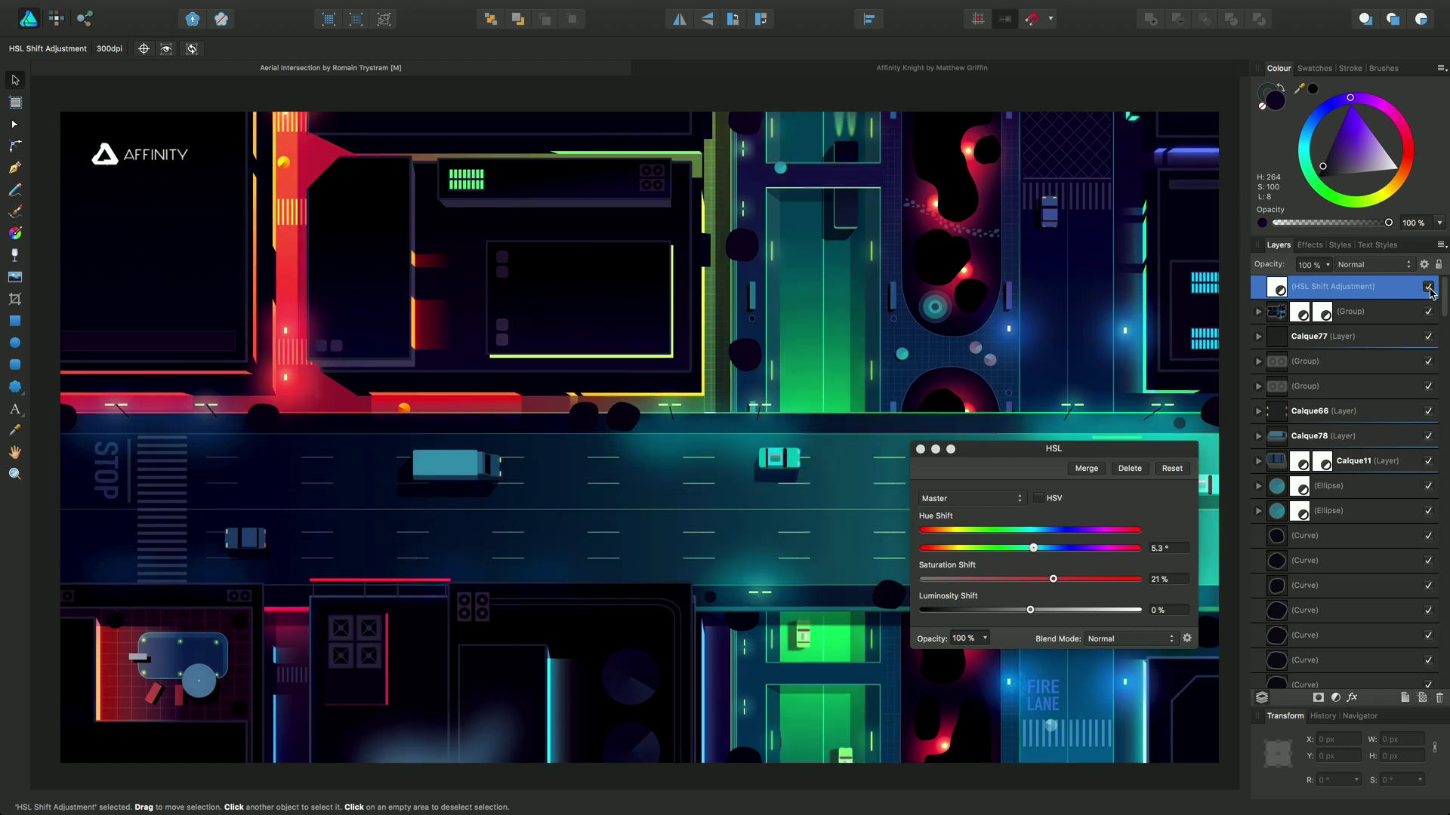
left_click(1428, 287)
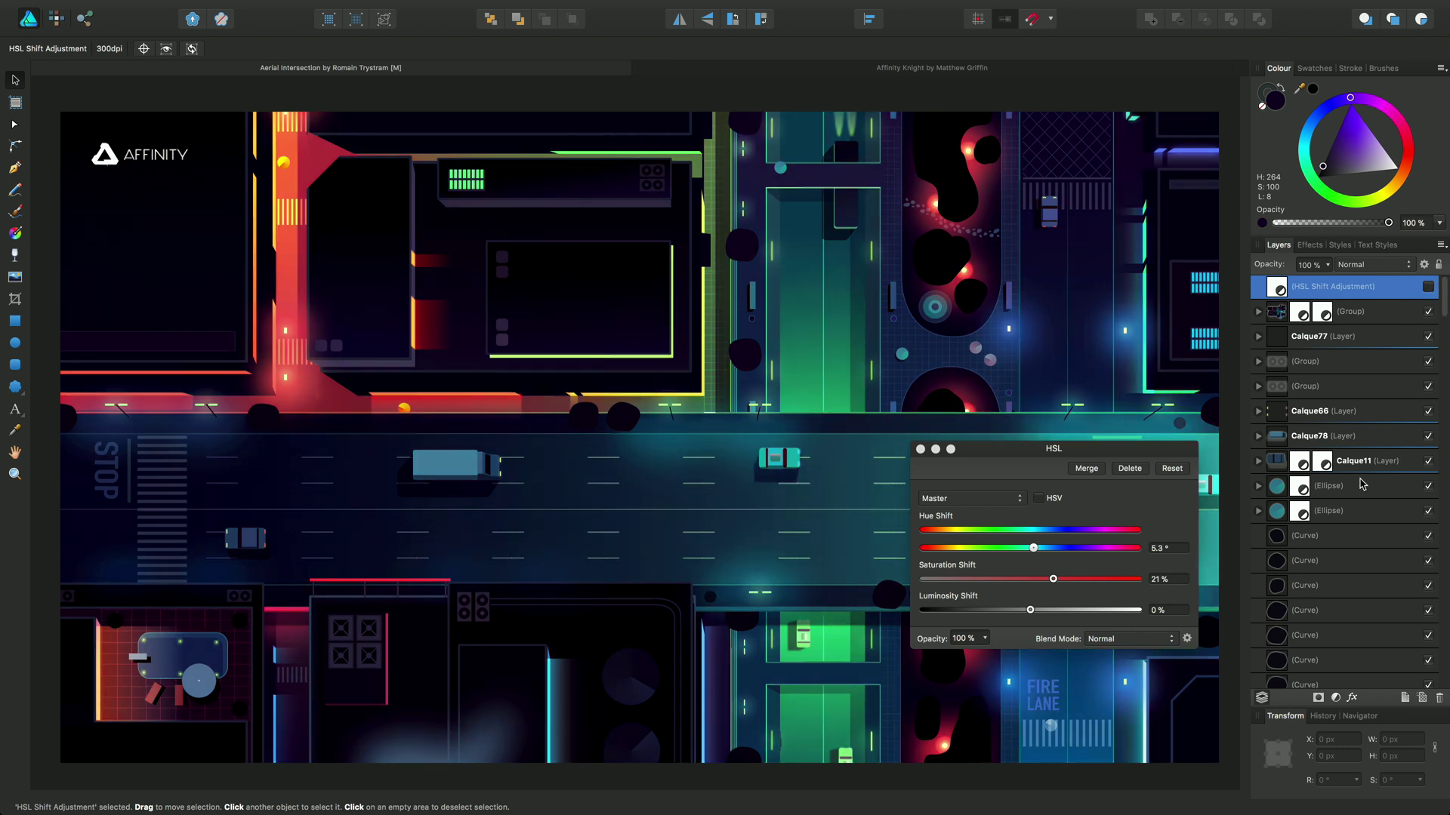
left_click(1352, 510)
left_click(1345, 568)
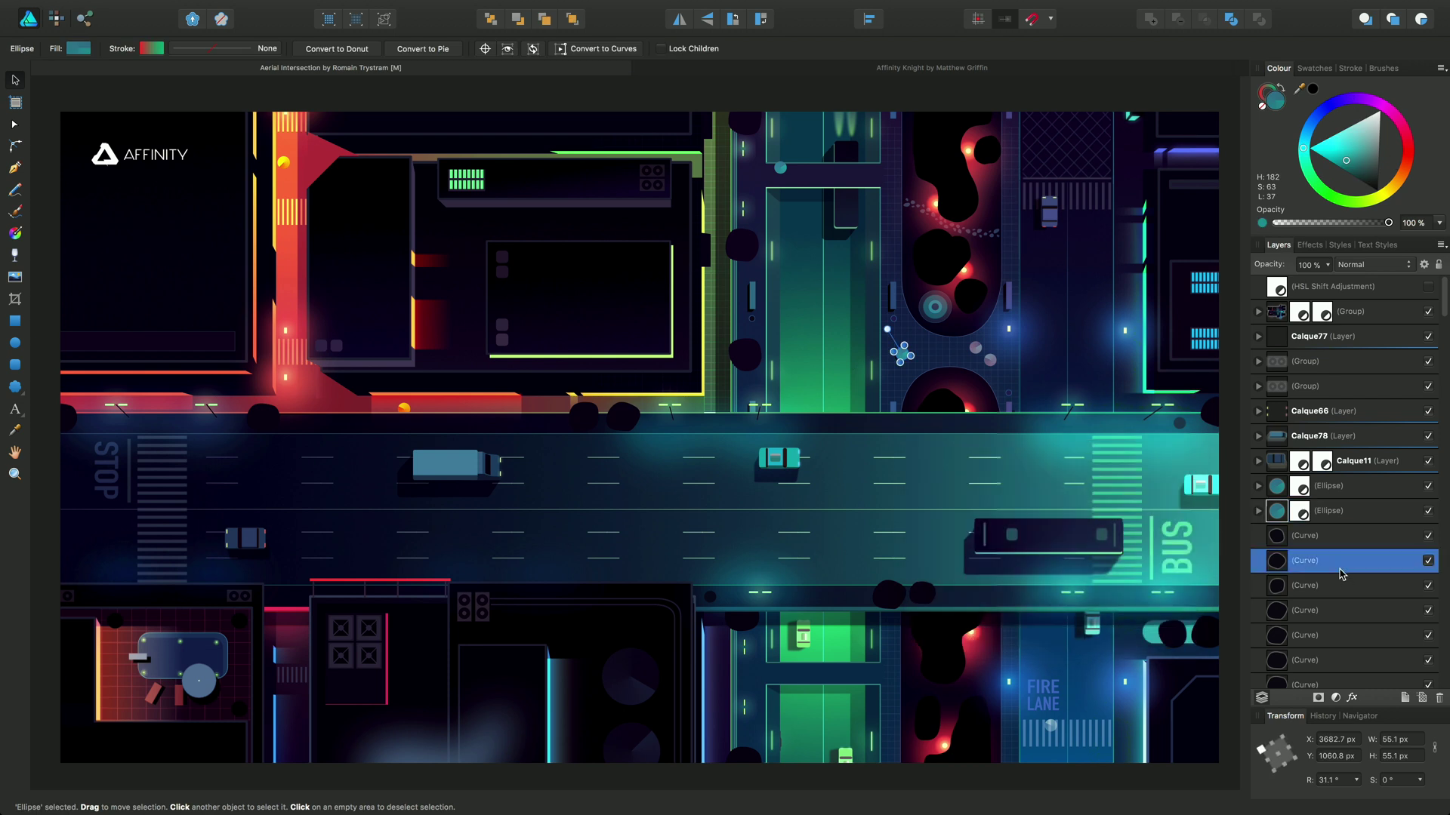
left_click(1332, 613)
left_click(1306, 587)
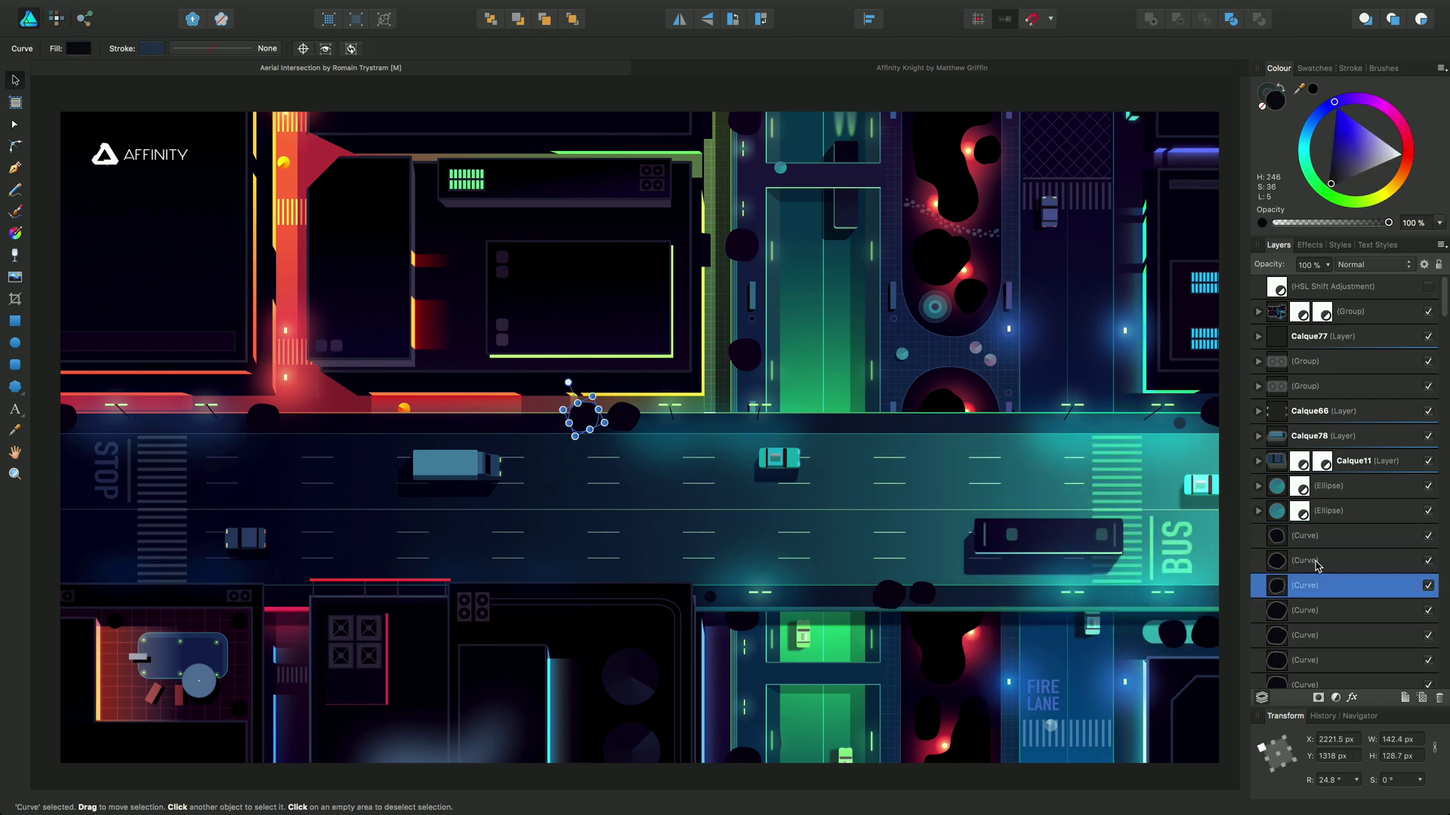
left_click(1319, 563)
left_click(1331, 541)
left_click(1331, 589)
left_click(1328, 611)
left_click(1326, 633)
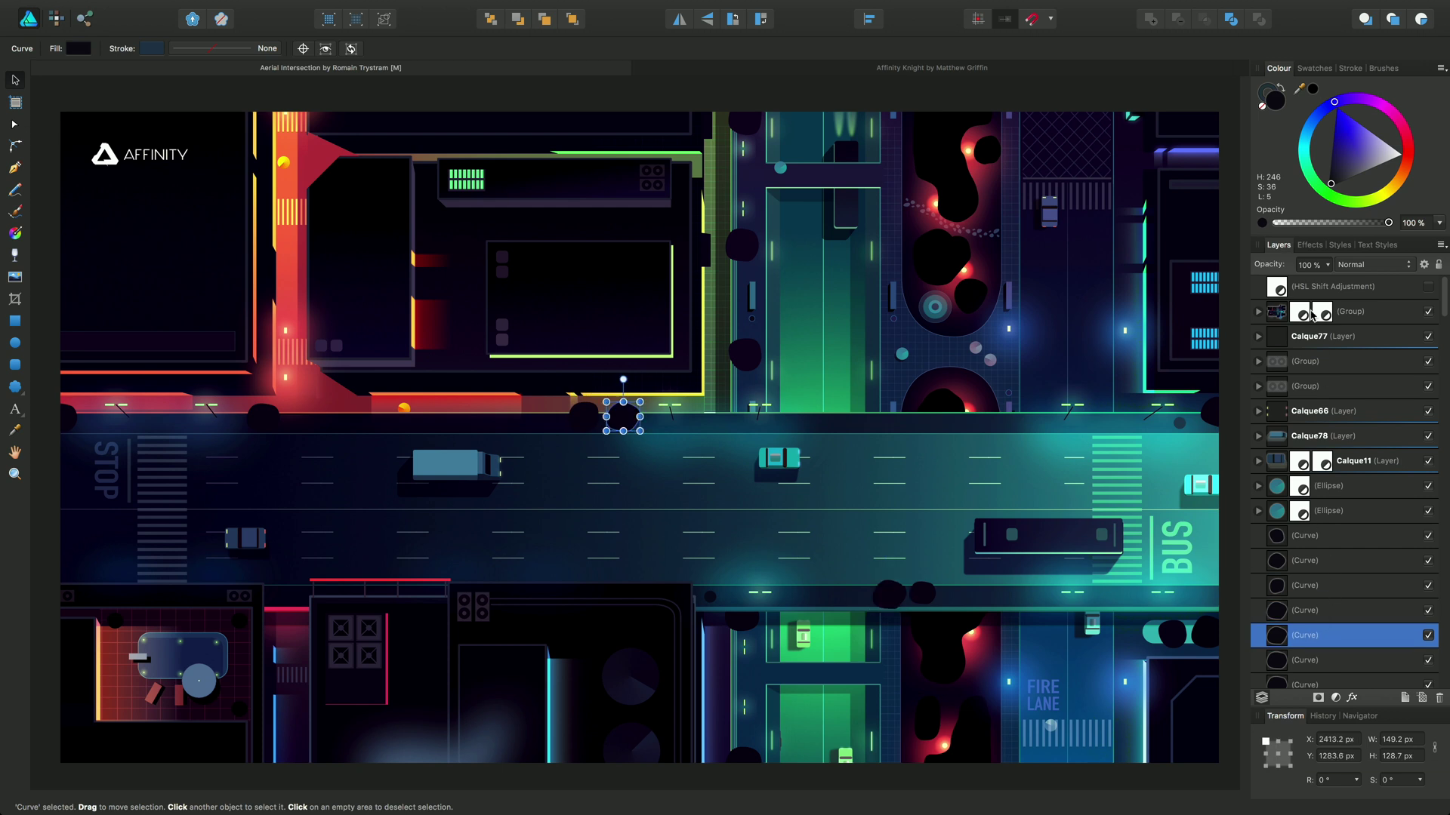
Make the HSL adjustment visible again and lower its saturation shift to 15%.
left_click(1349, 291)
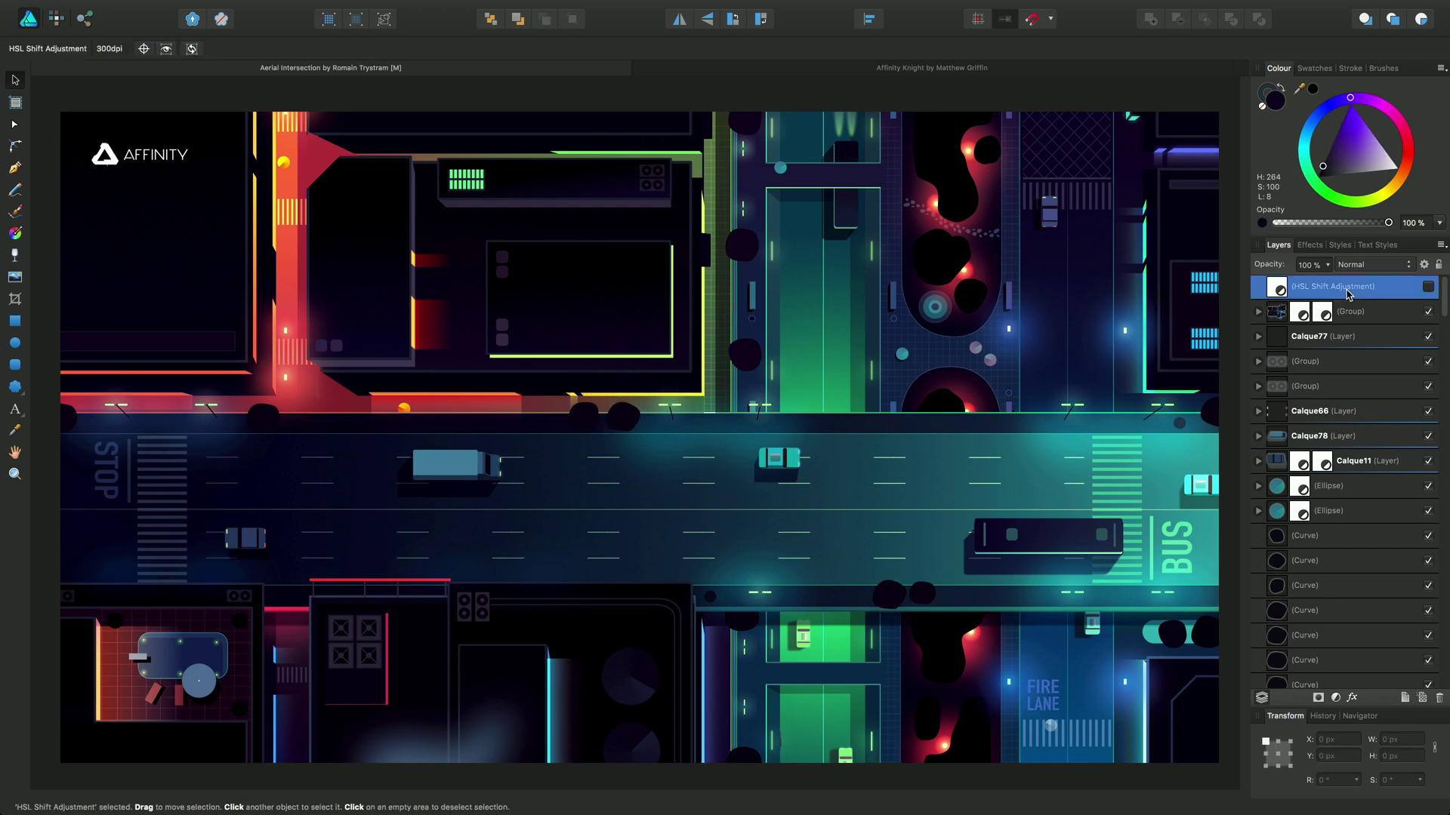
left_click(1428, 288)
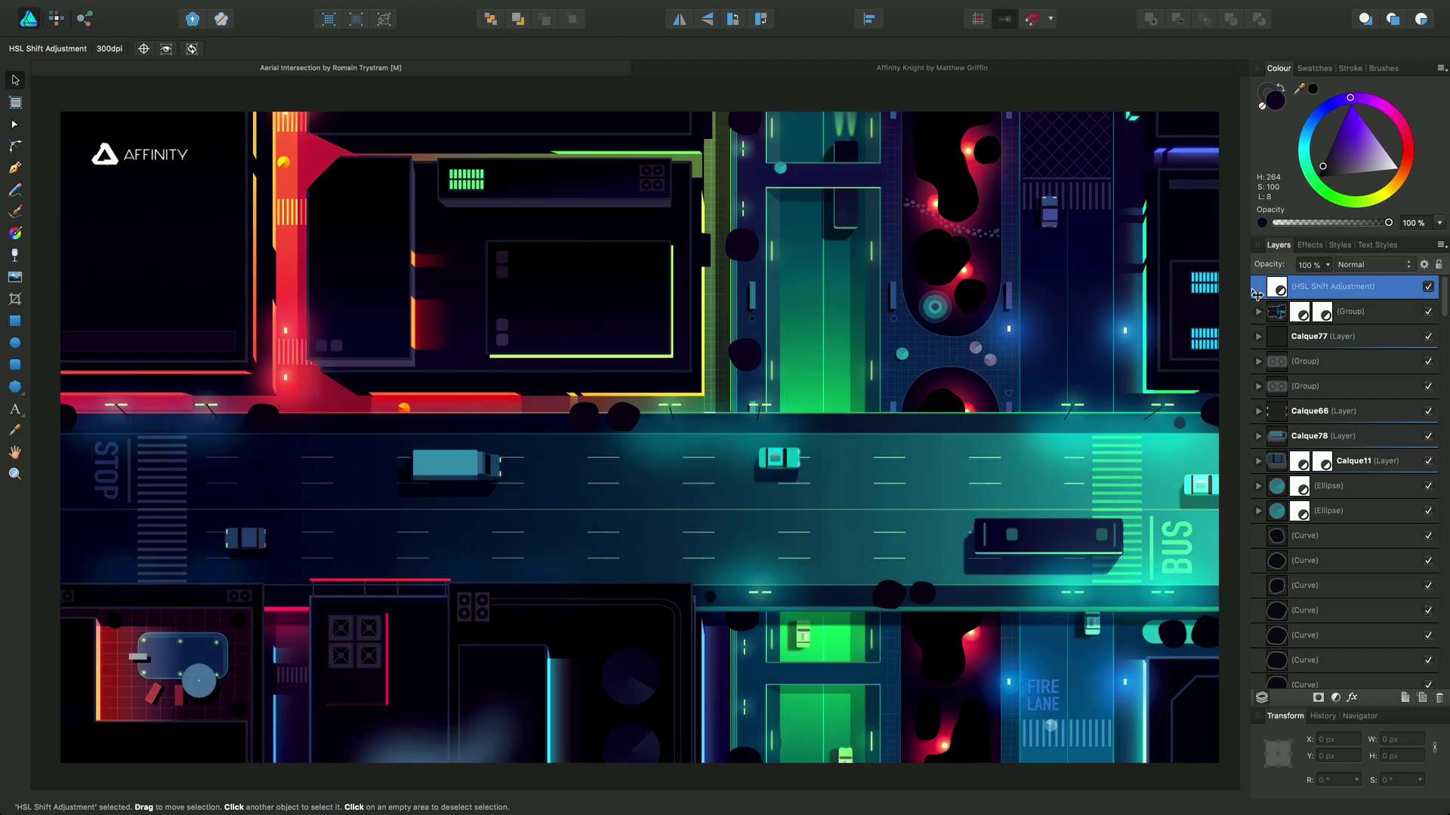
double_click(1277, 288)
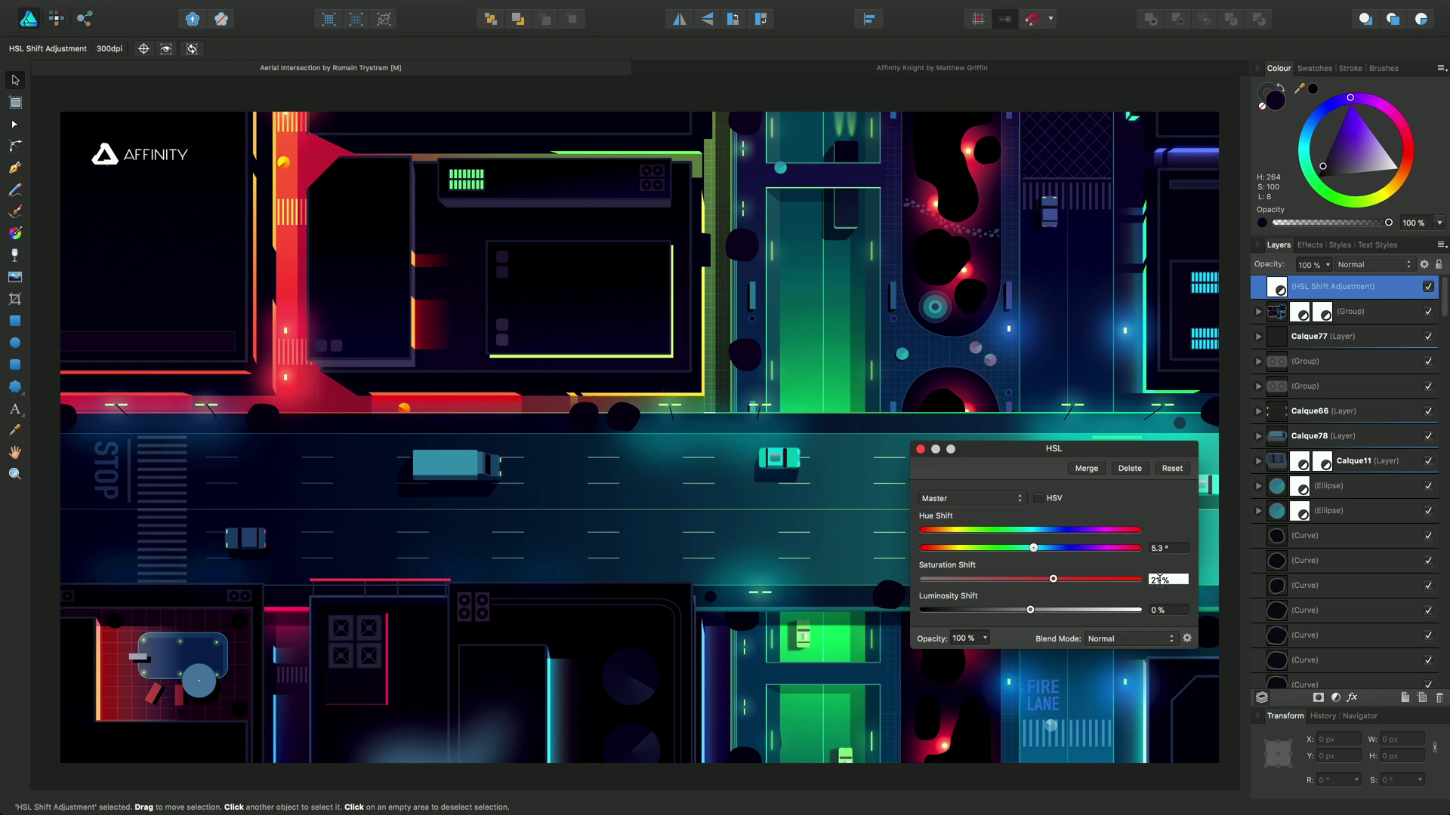
double_click(1155, 580)
type("15")
key("Return")
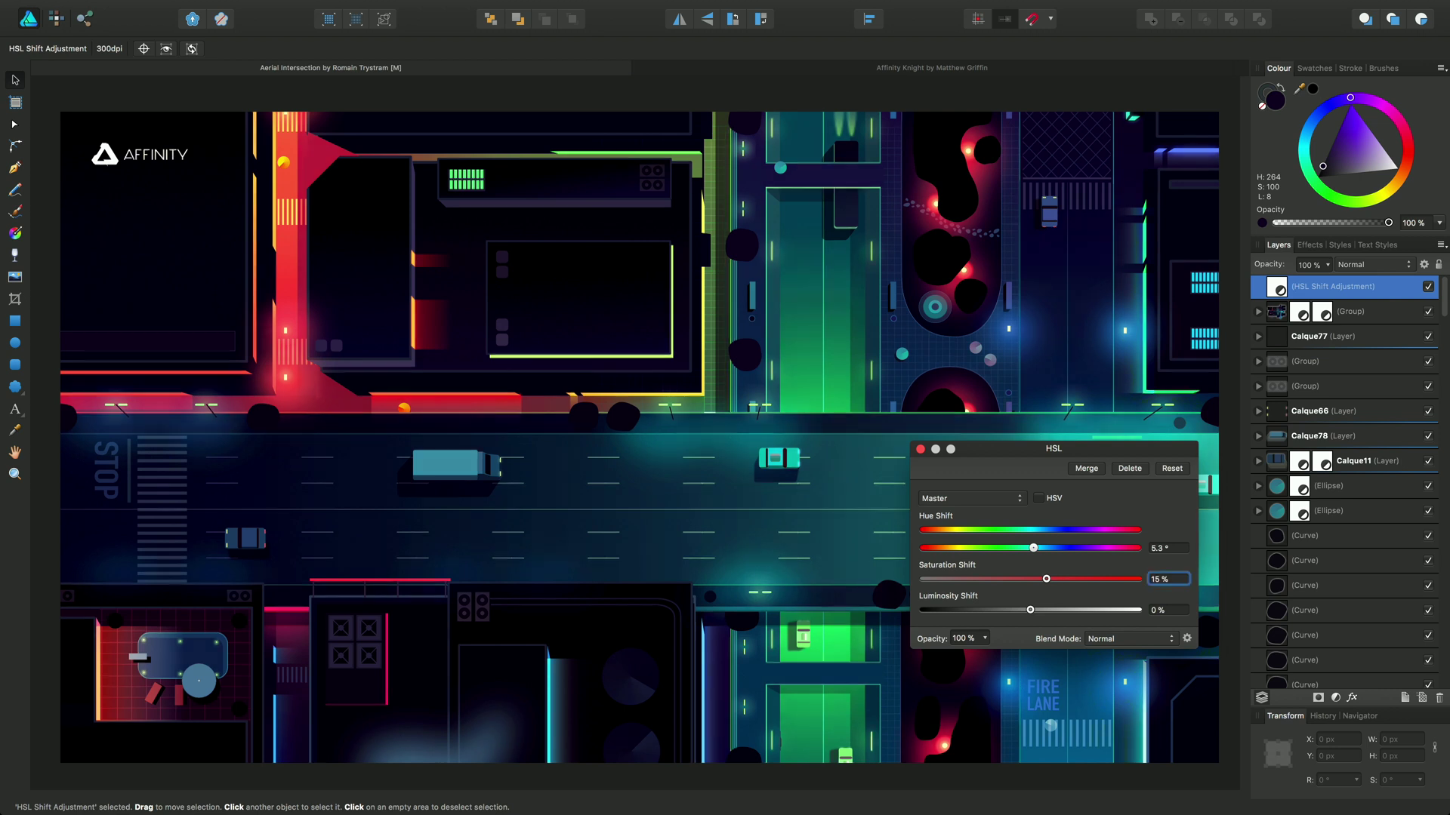
Switch to the Affinity Knight document and select the group containing the knight.
left_click(768, 76)
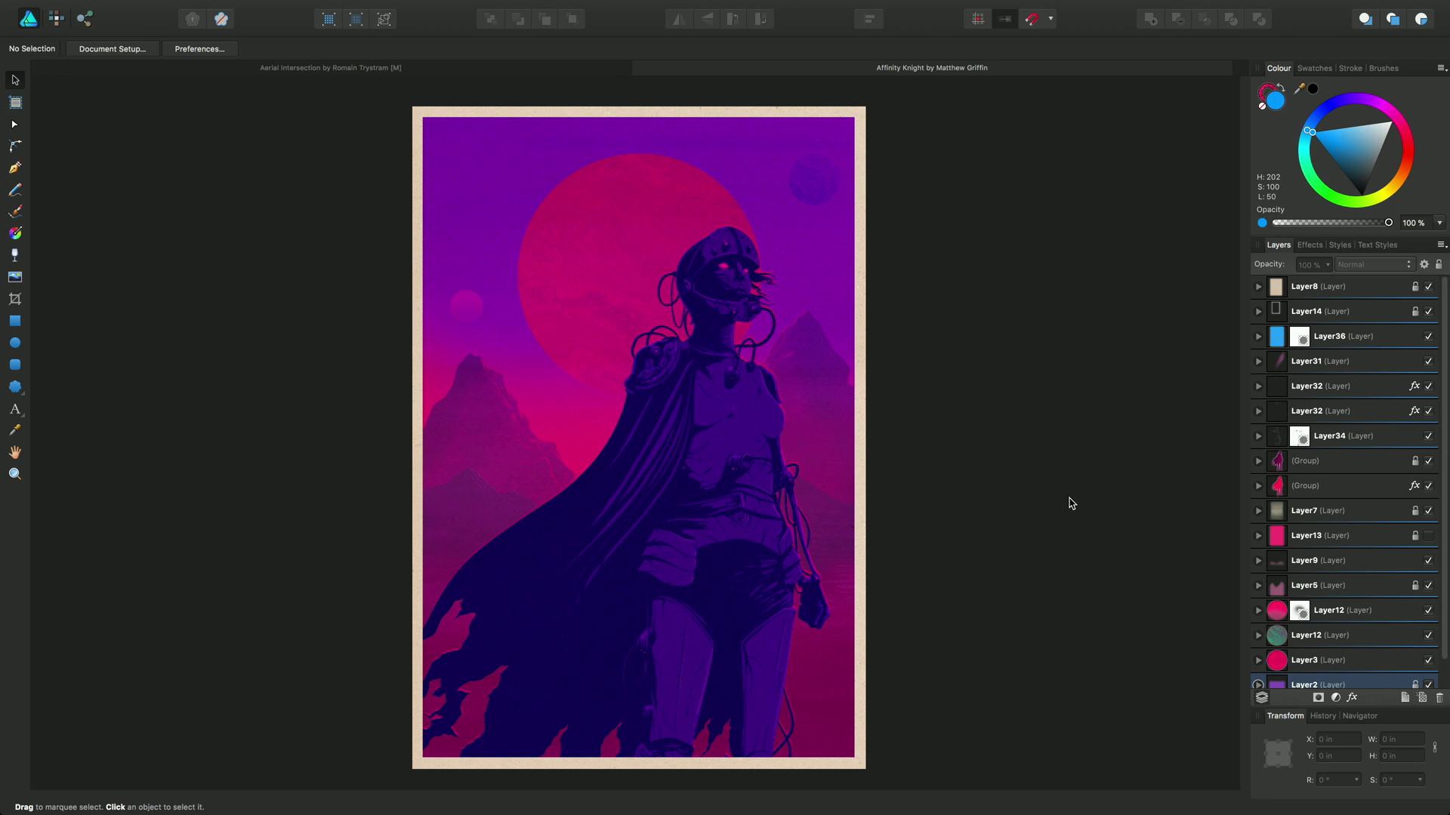
left_click(1289, 467)
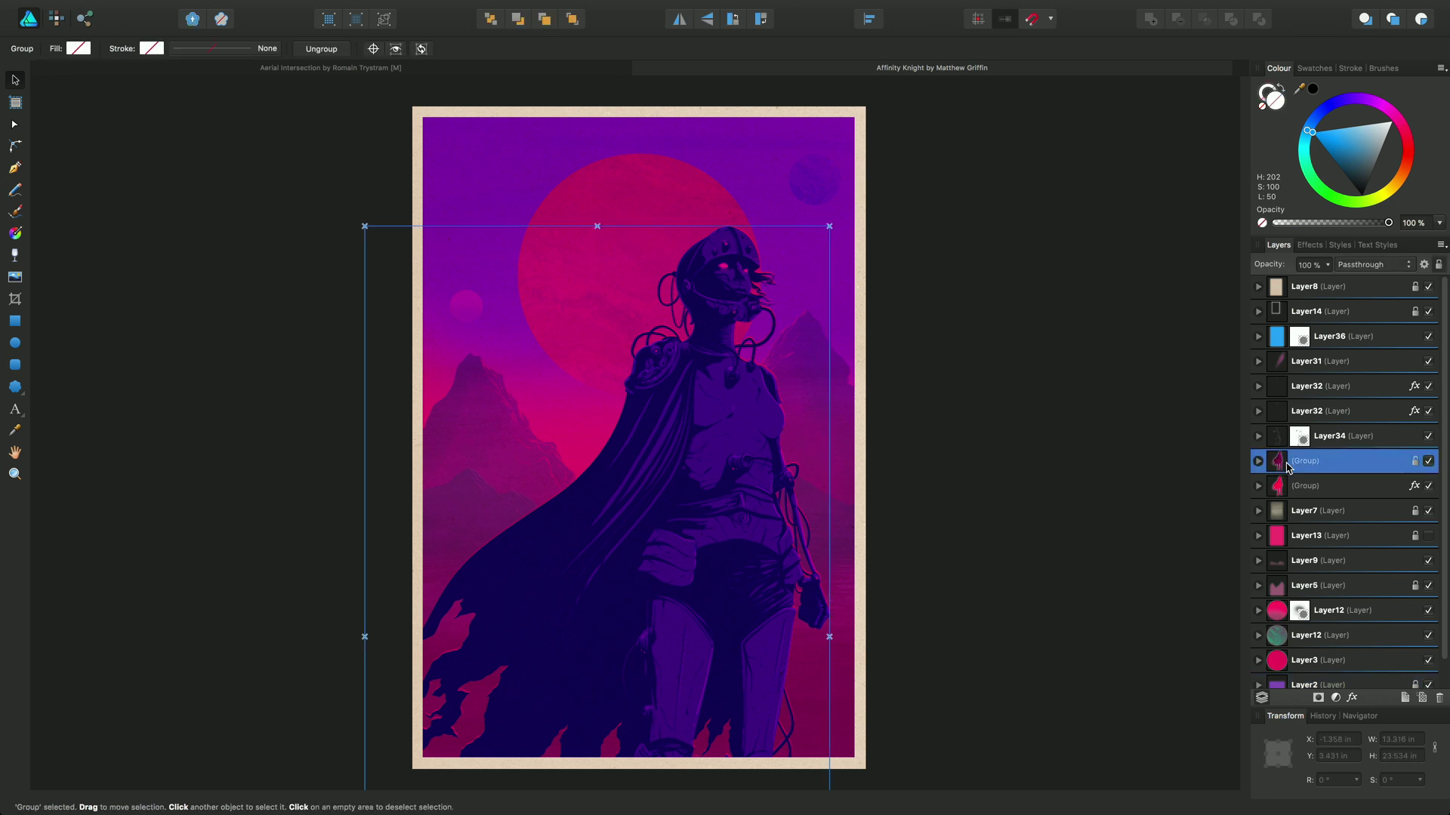
Add a Brightness and Contrast adjustment to the knight's group.
left_click(1335, 699)
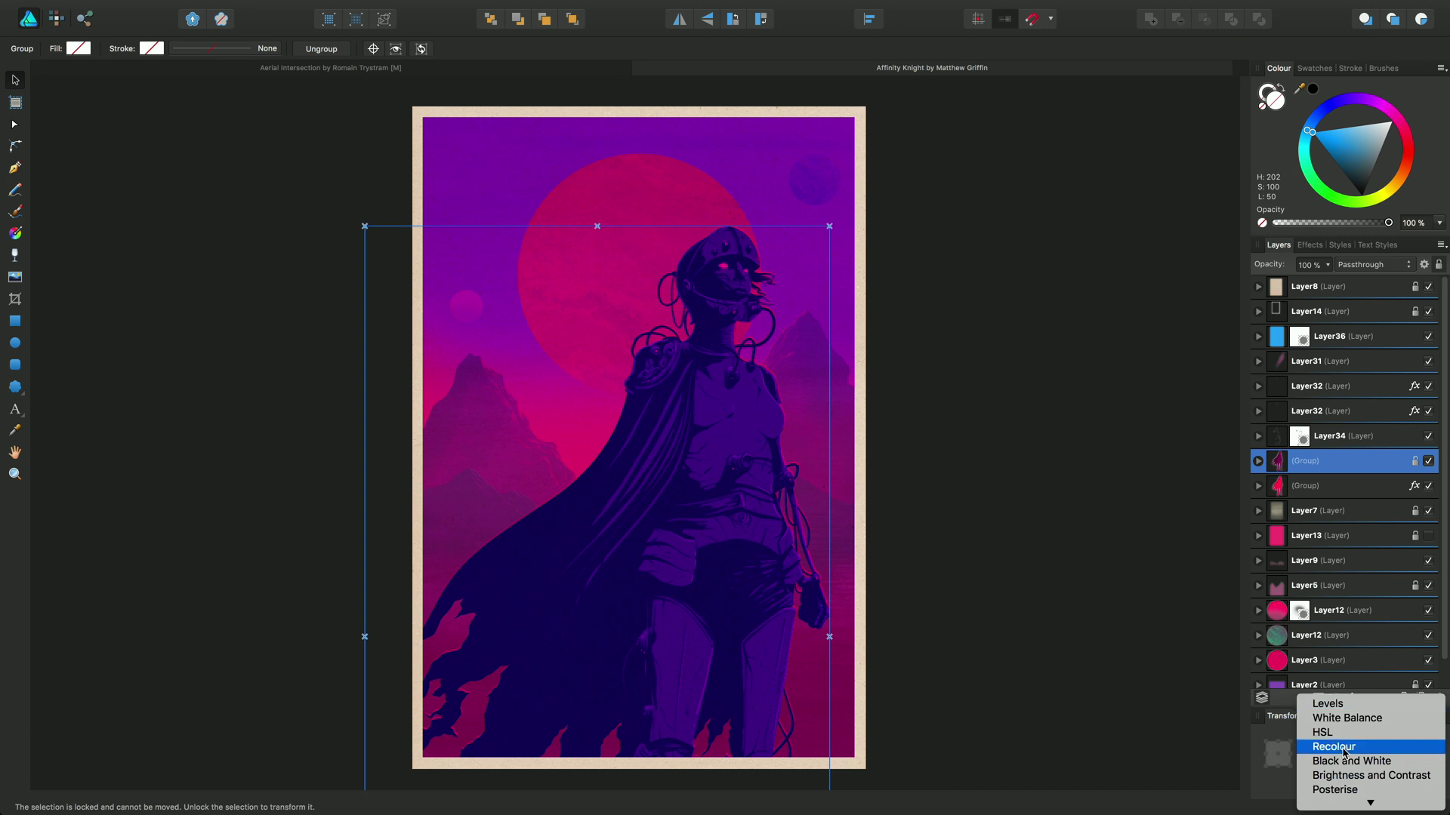
left_click(1356, 777)
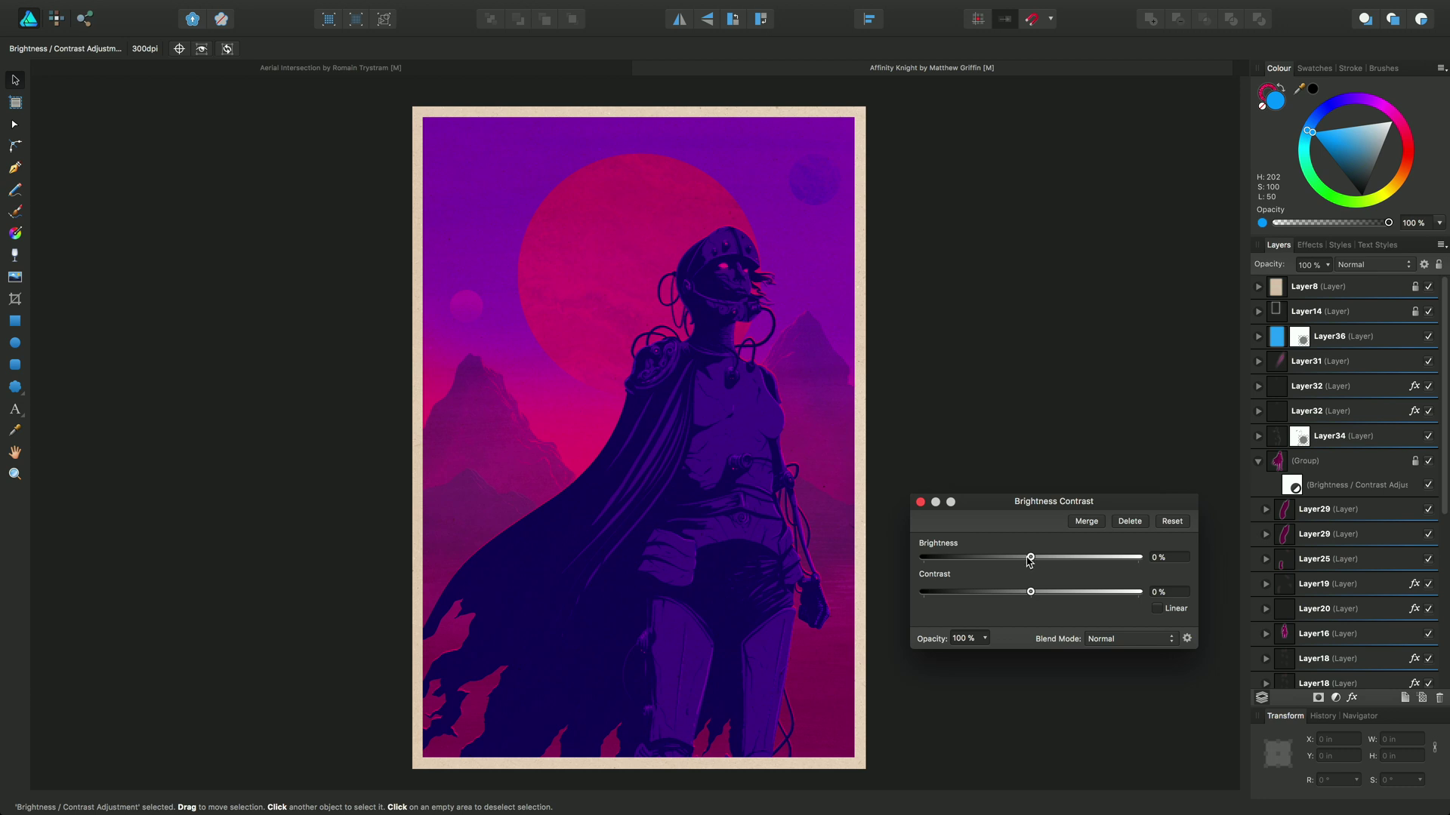
Set the knight's brightness to -80% so it becomes a dark silhouette.
left_click_drag(1027, 560, 961, 566)
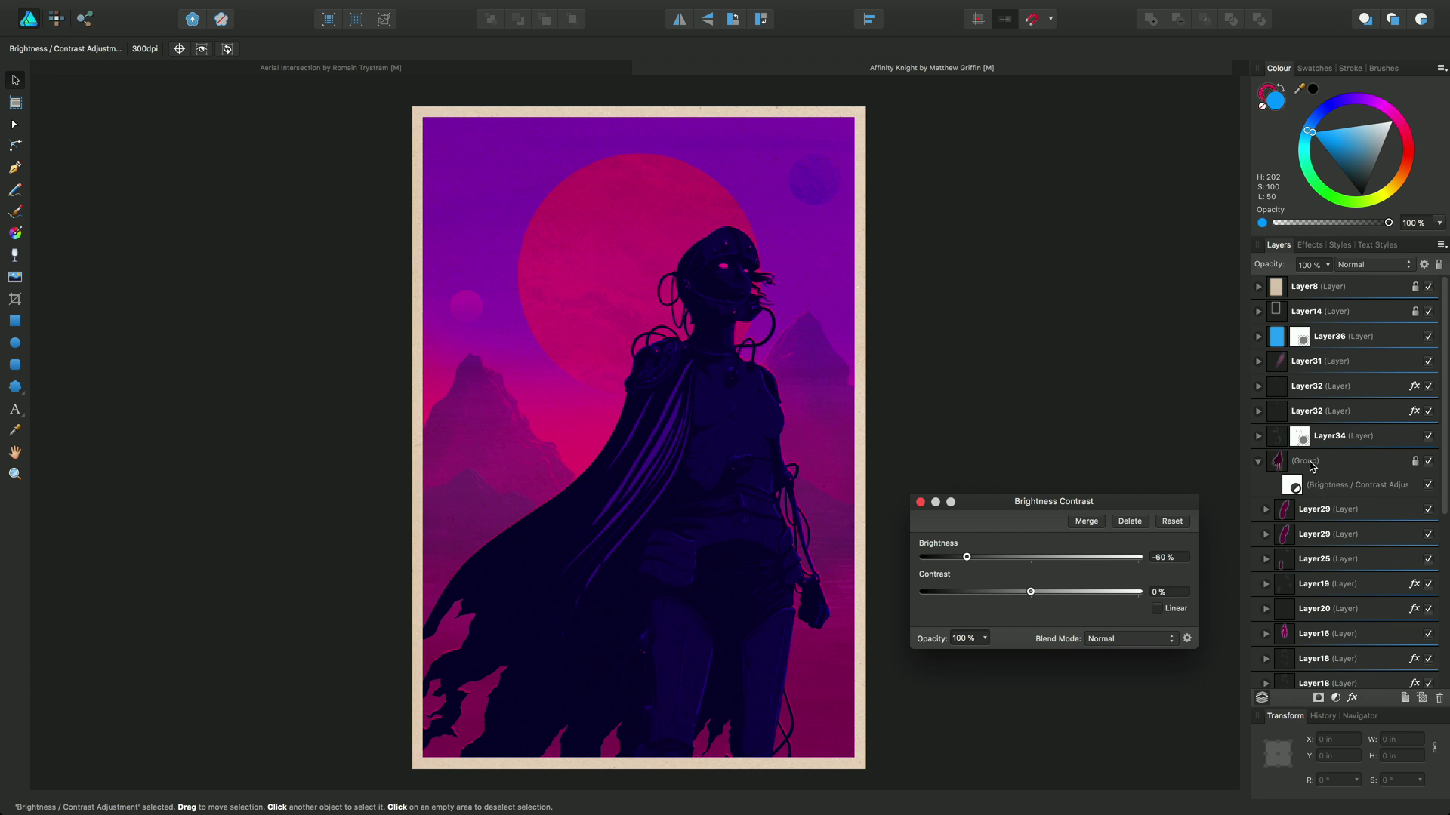
left_click(1311, 464)
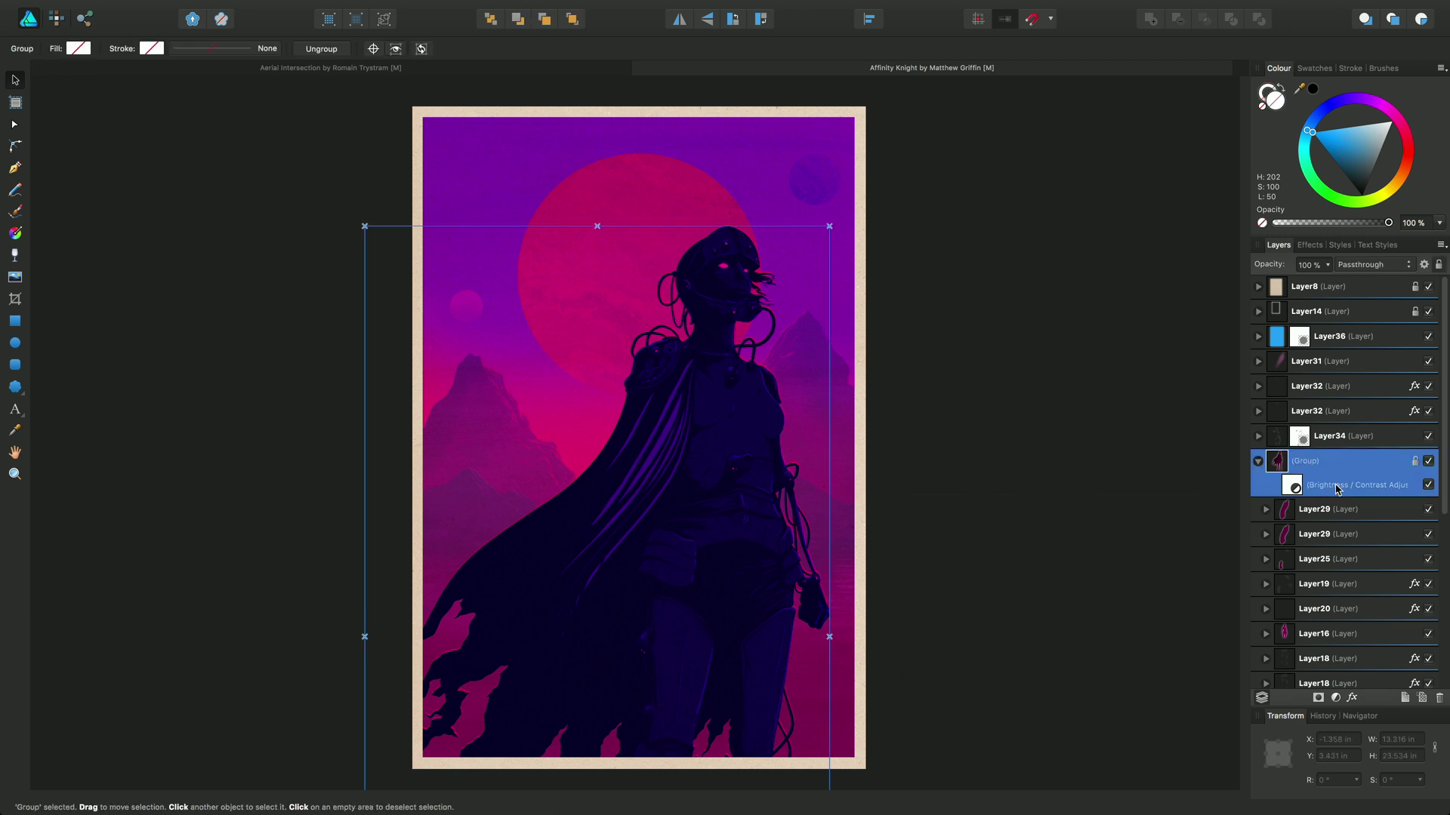
Move the Brightness / Contrast adjustment out of the group, just above the knight's group.
left_click(1294, 488)
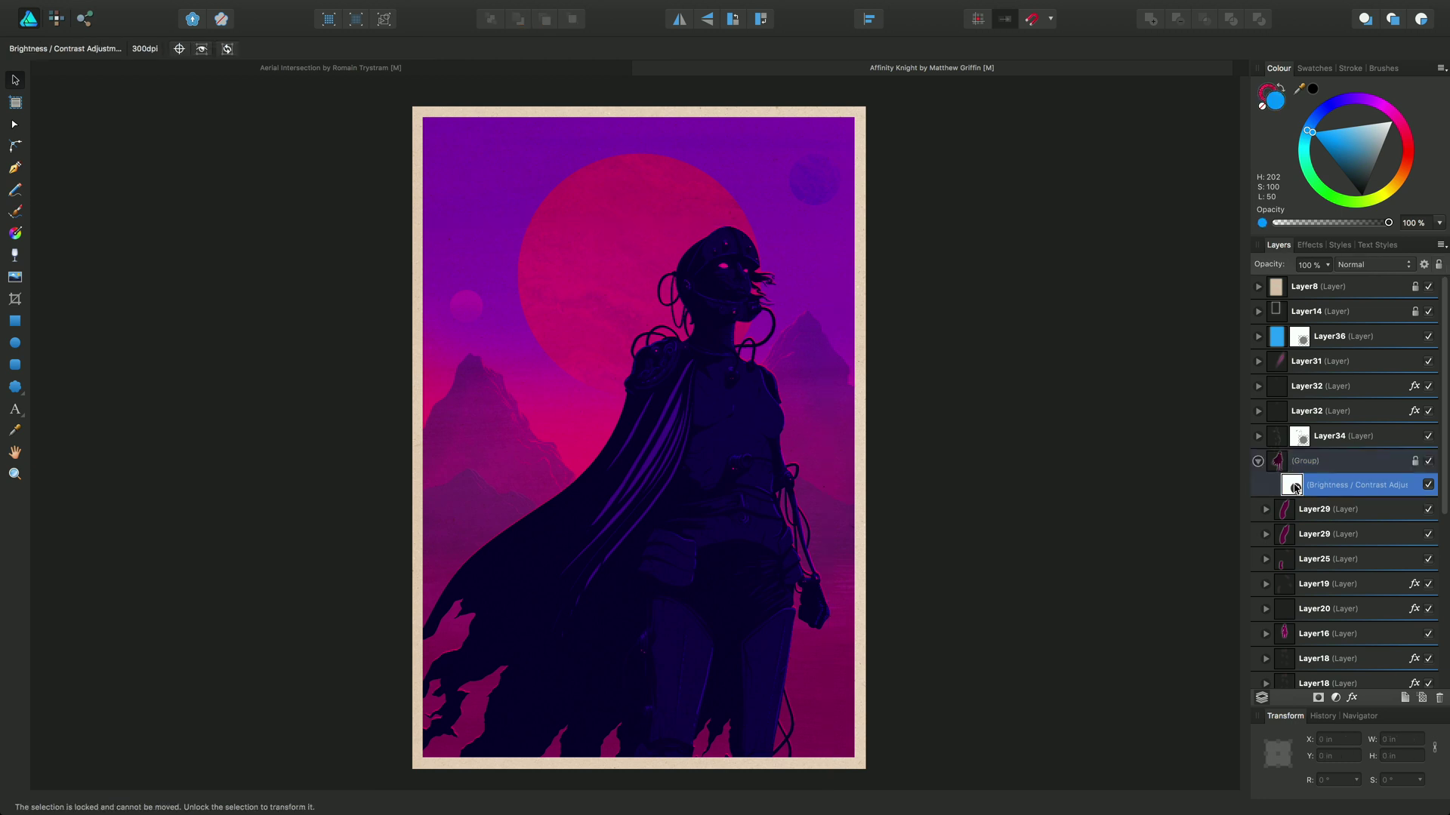
left_click_drag(1295, 488, 1267, 284)
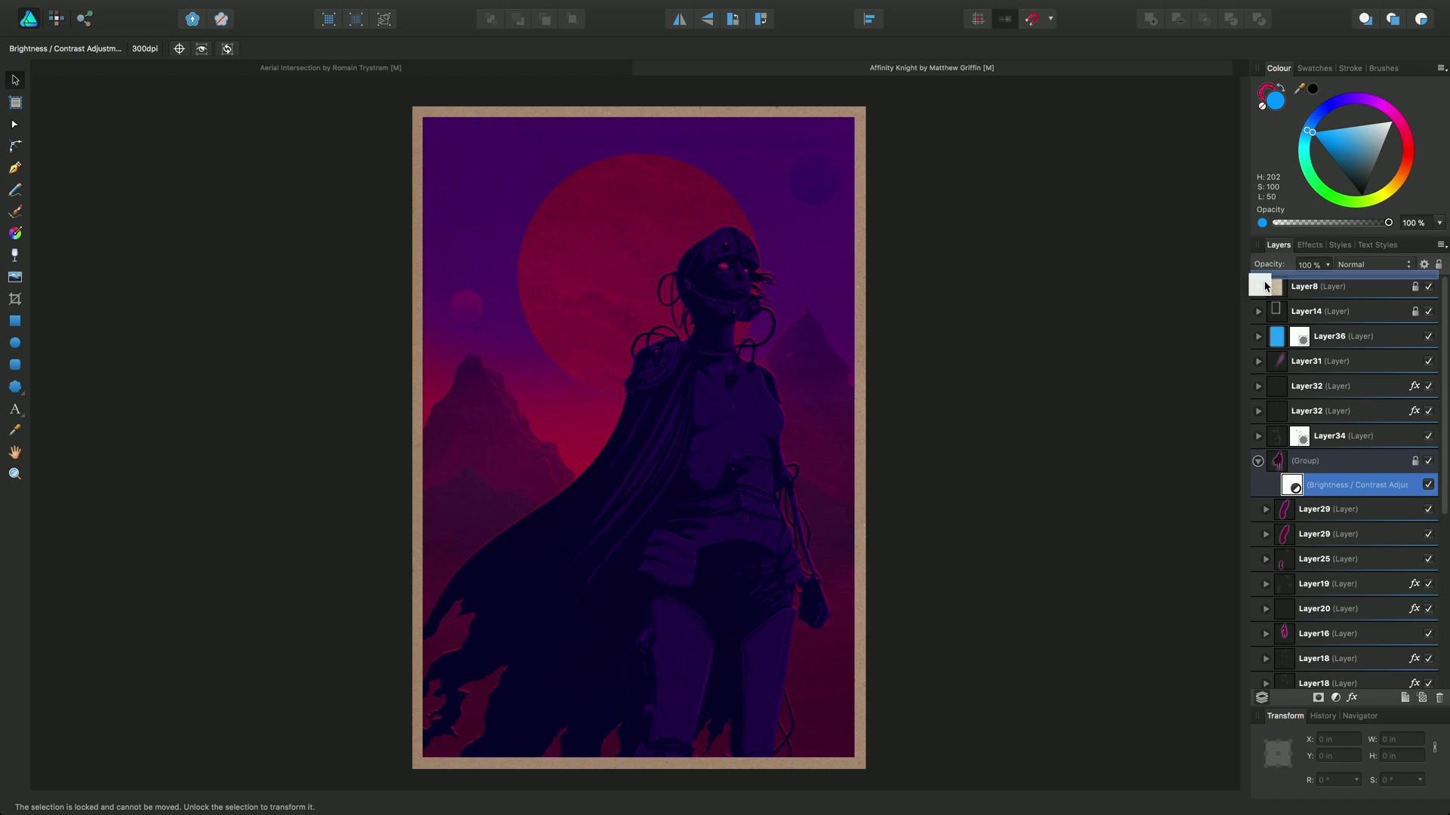
left_click_drag(1267, 284, 1304, 487)
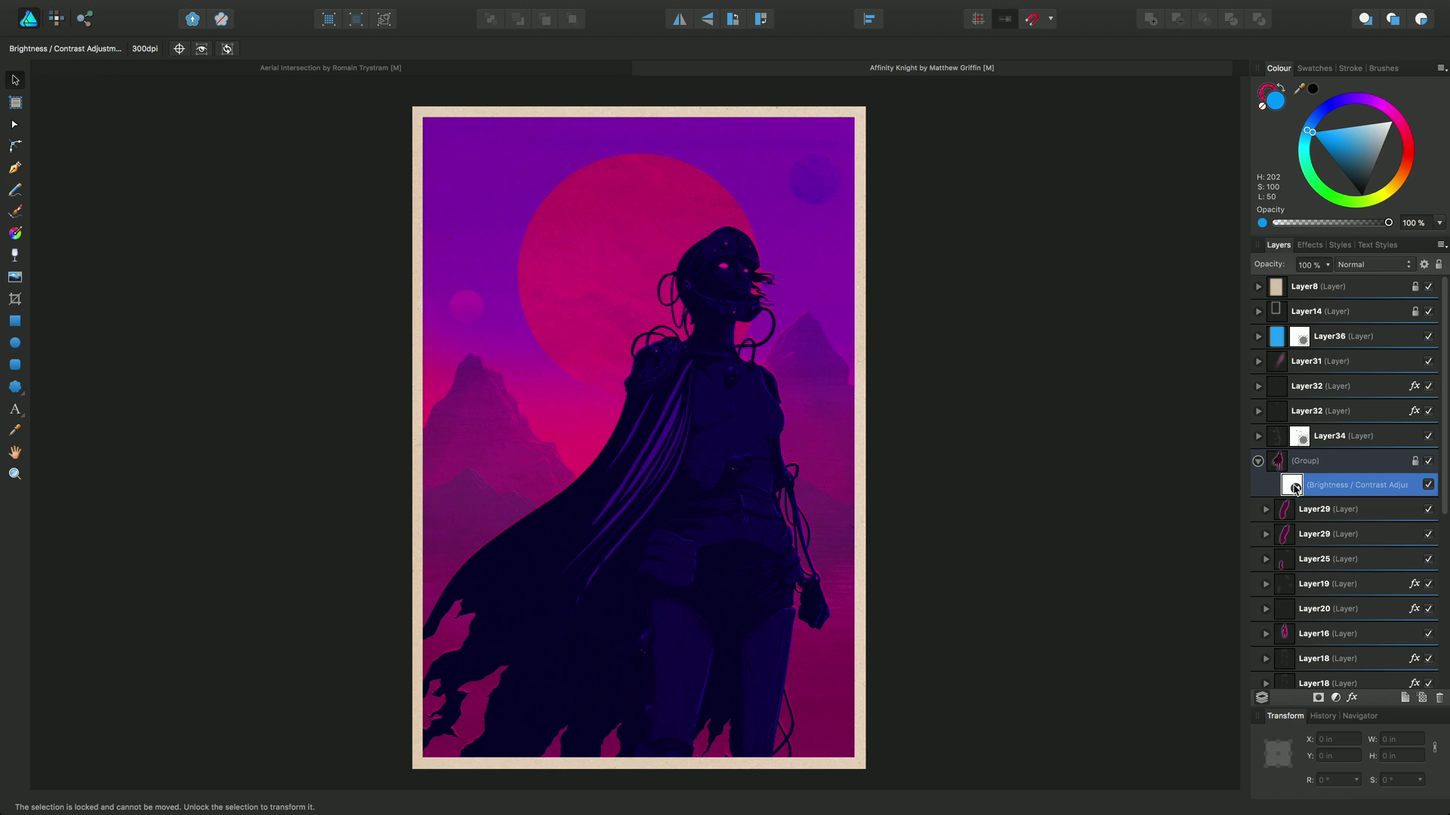
left_click_drag(1295, 488, 1258, 458)
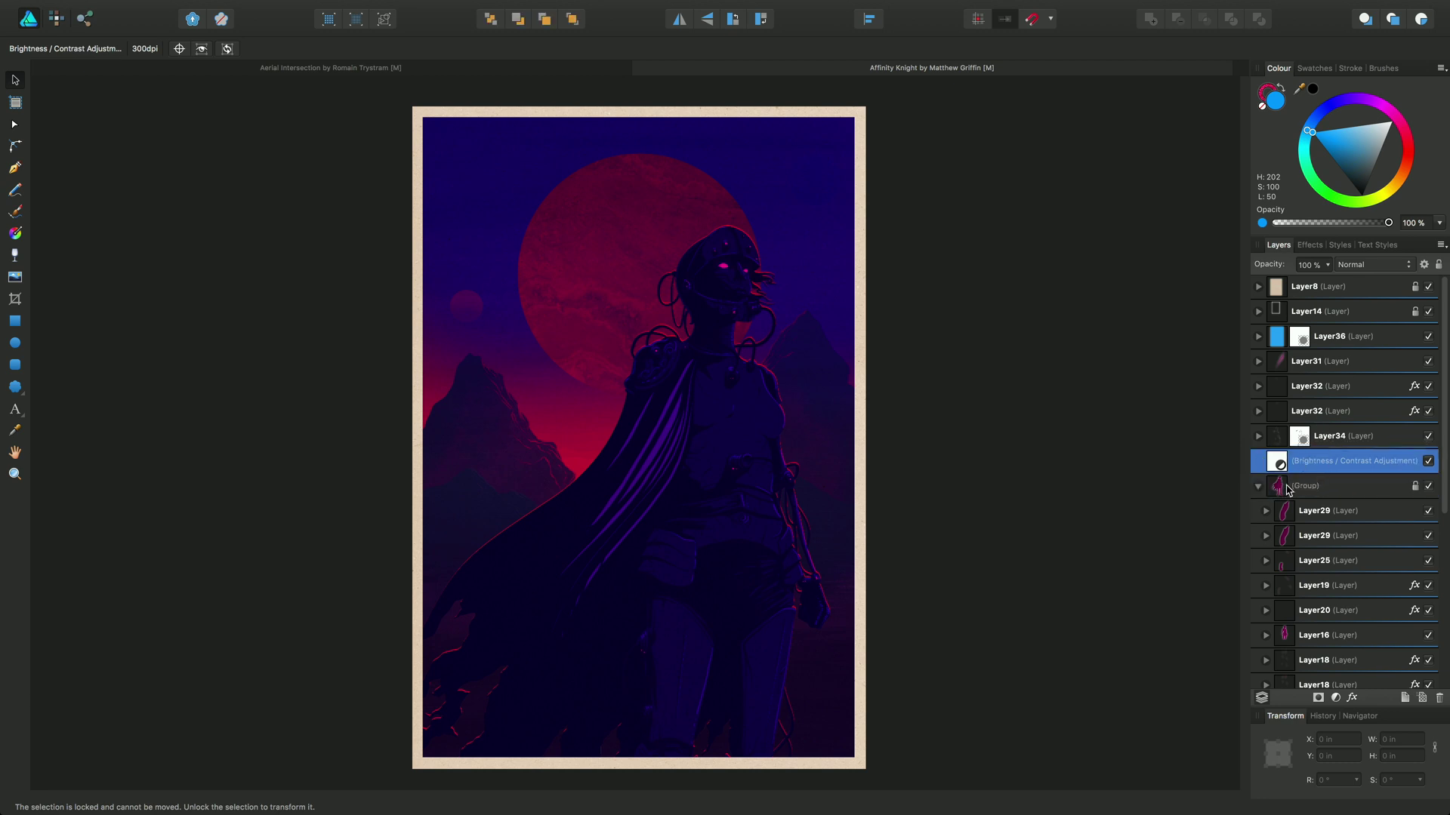